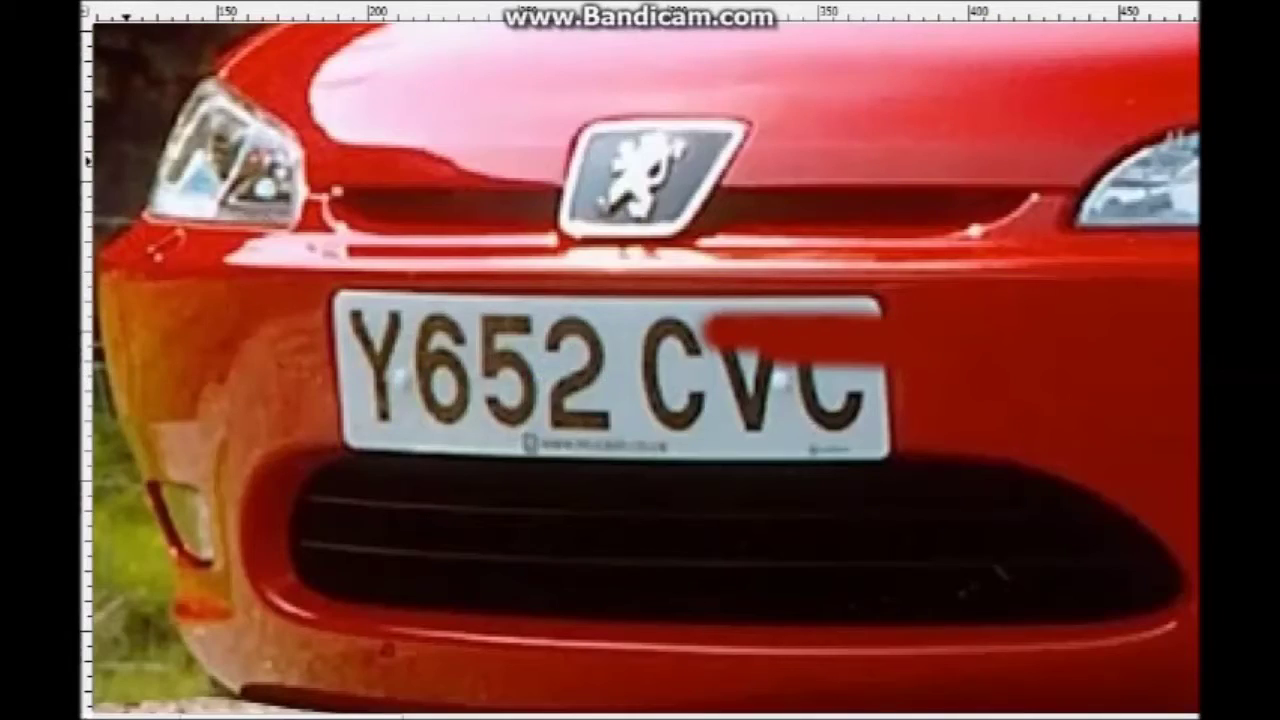
Paint over the licence plate characters in red to hide them
mouse_move(890, 330)
left_mouse_down()
mouse_move(771, 371)
mouse_move(400, 380)
mouse_move(327, 420)
left_mouse_up()
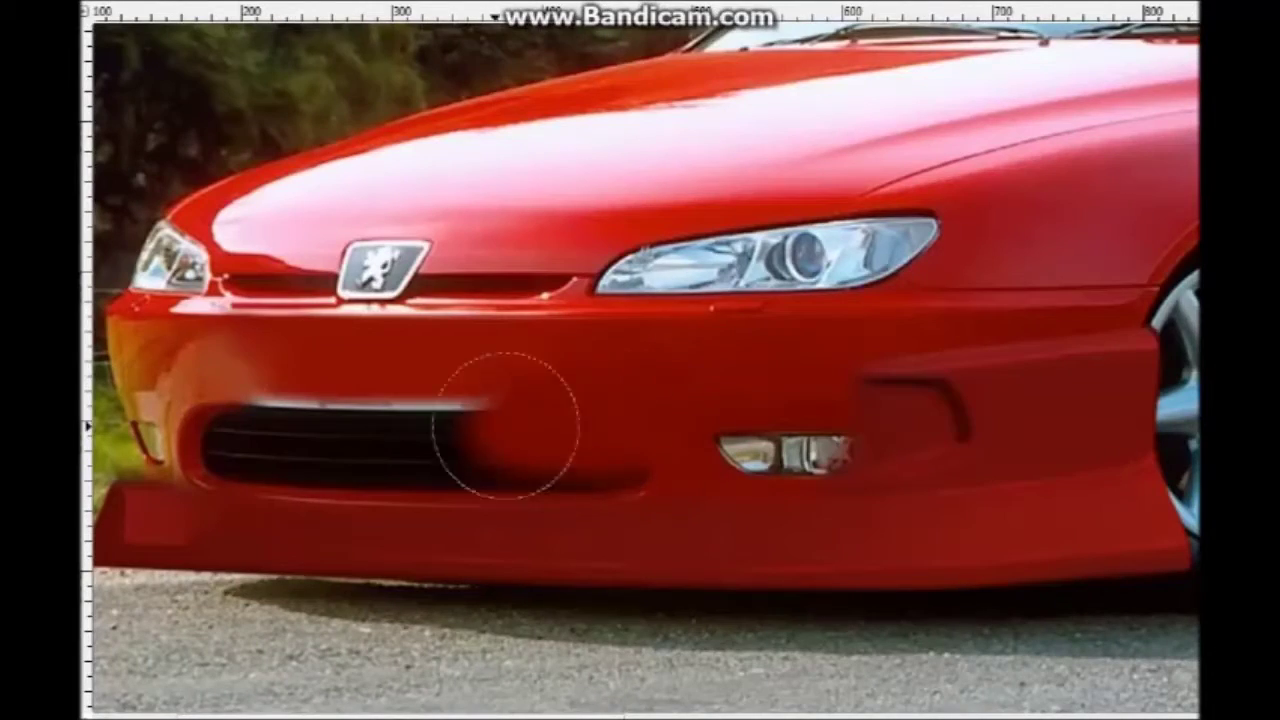
Paint the black bumper grille red, then turn the traced path into a selection for colour matching
left_click_drag(505, 425, 251, 377)
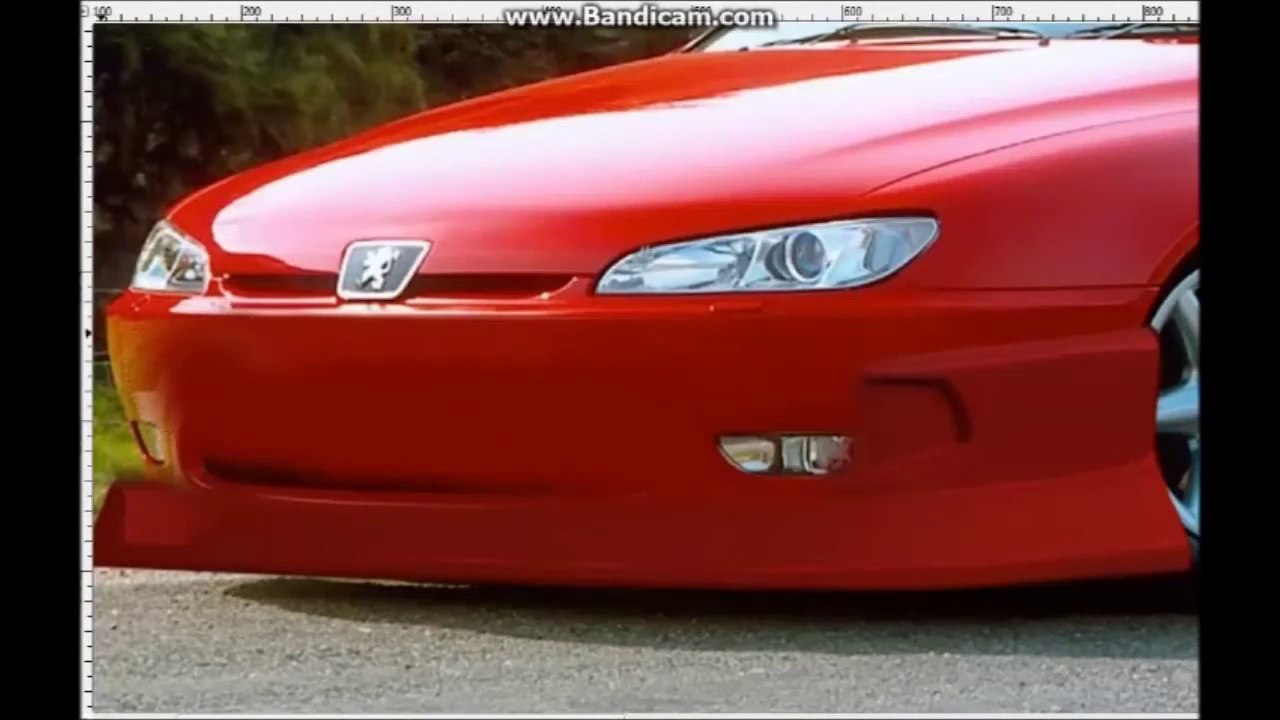
scroll(640, 400, "left", 2)
right_click(157, 150)
left_click(400, 350)
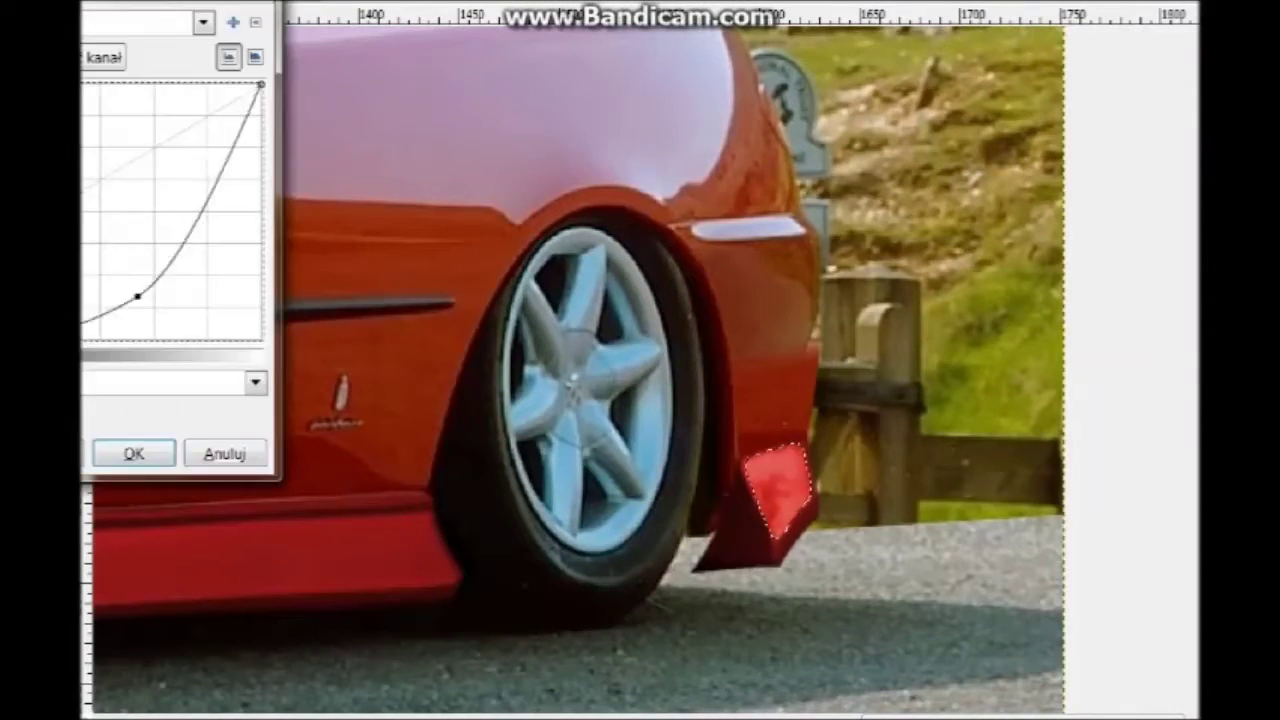
right_click(430, 107)
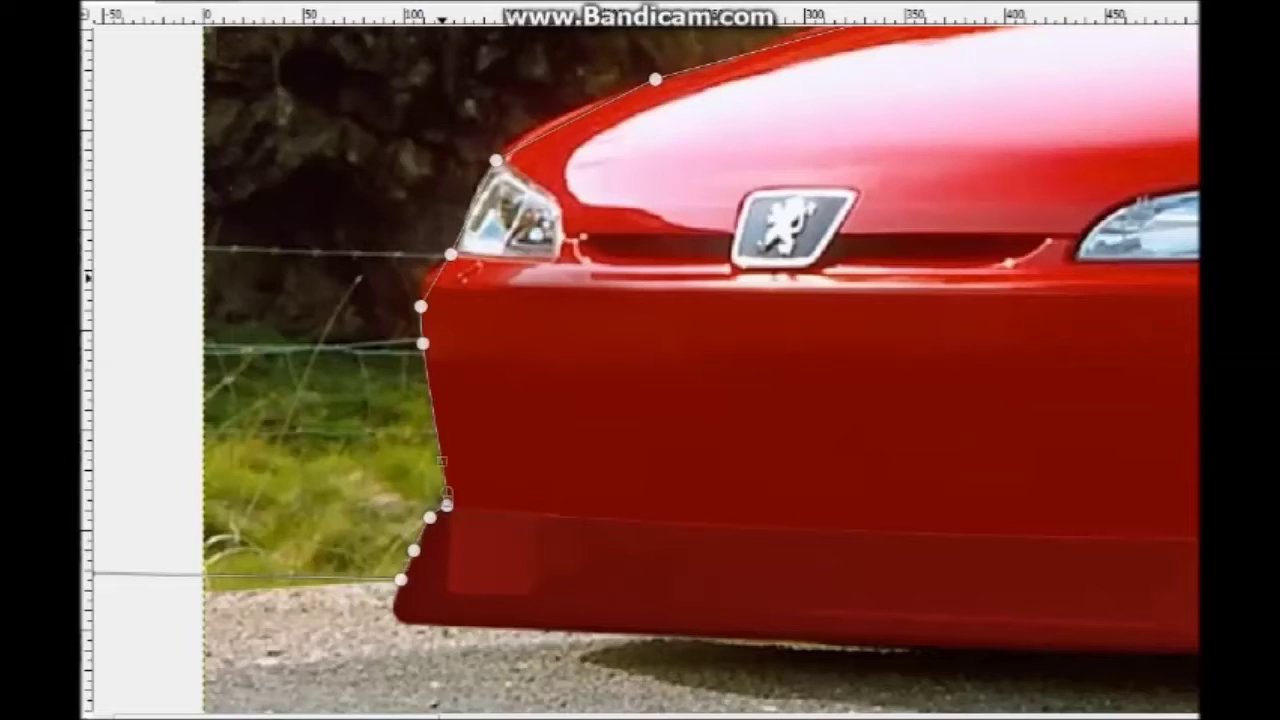
Trace outline points down the car's rear edge to separate it from the hillside
scroll(640, 360, "up", 3)
scroll(640, 360, "up", 3)
scroll(640, 360, "right", 4)
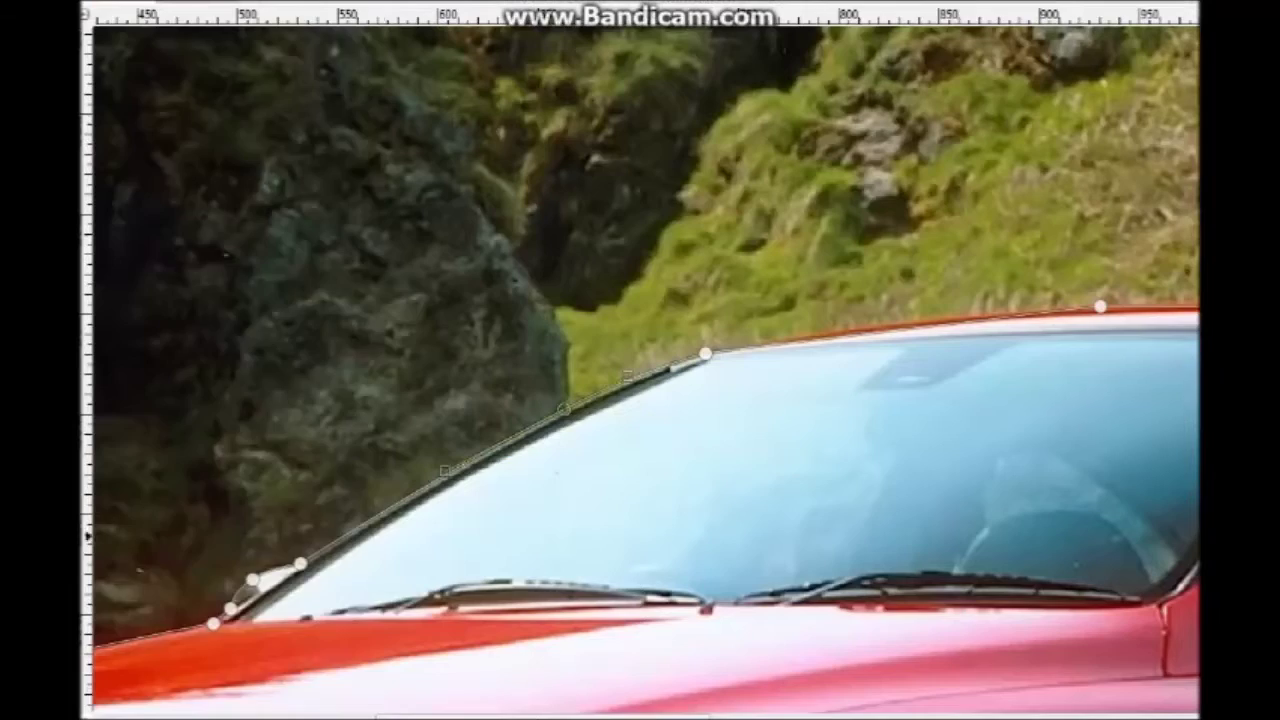
scroll(640, 360, "right", 6)
scroll(640, 360, "right", 3)
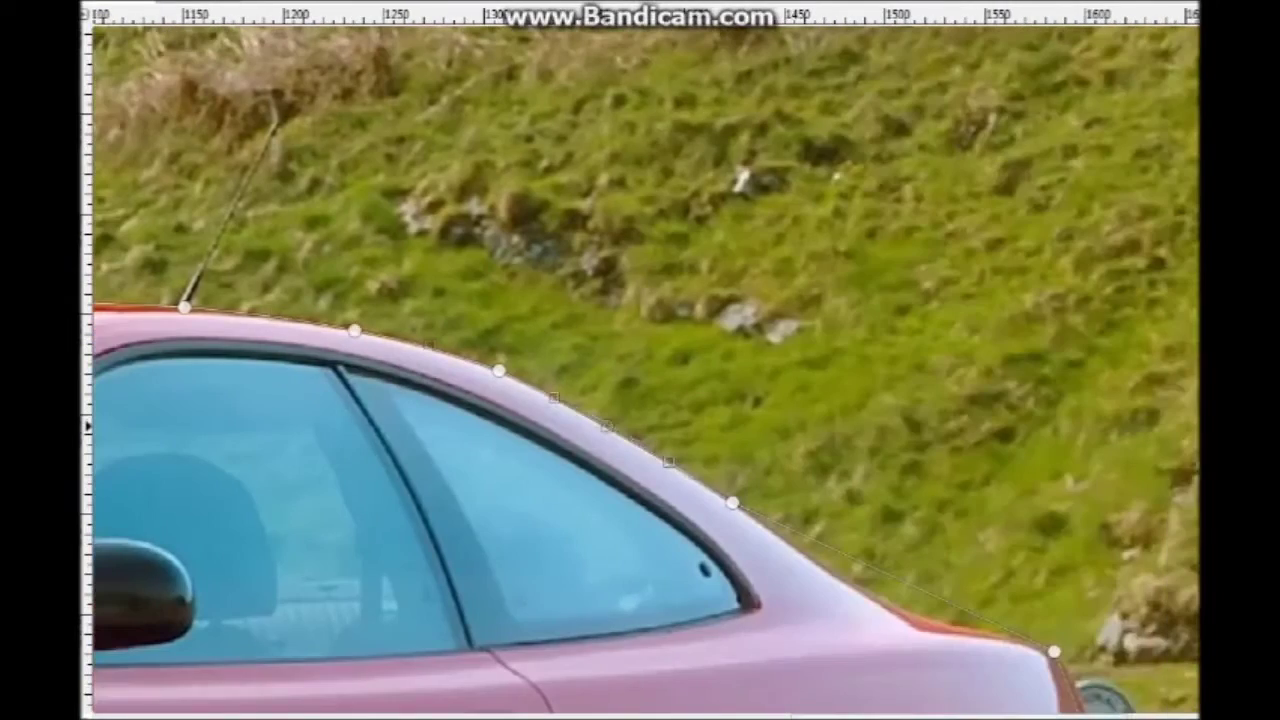
scroll(640, 360, "down", 3)
scroll(640, 360, "right", 2)
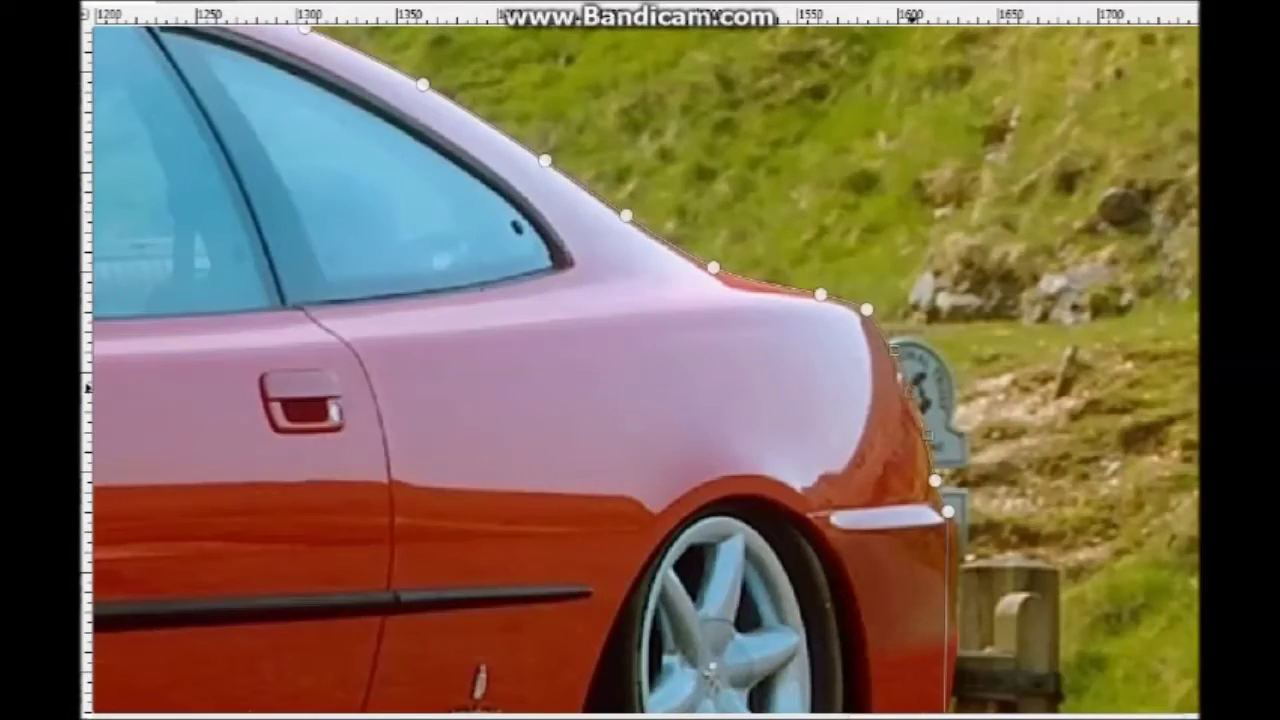
left_click(878, 321)
left_click(955, 544)
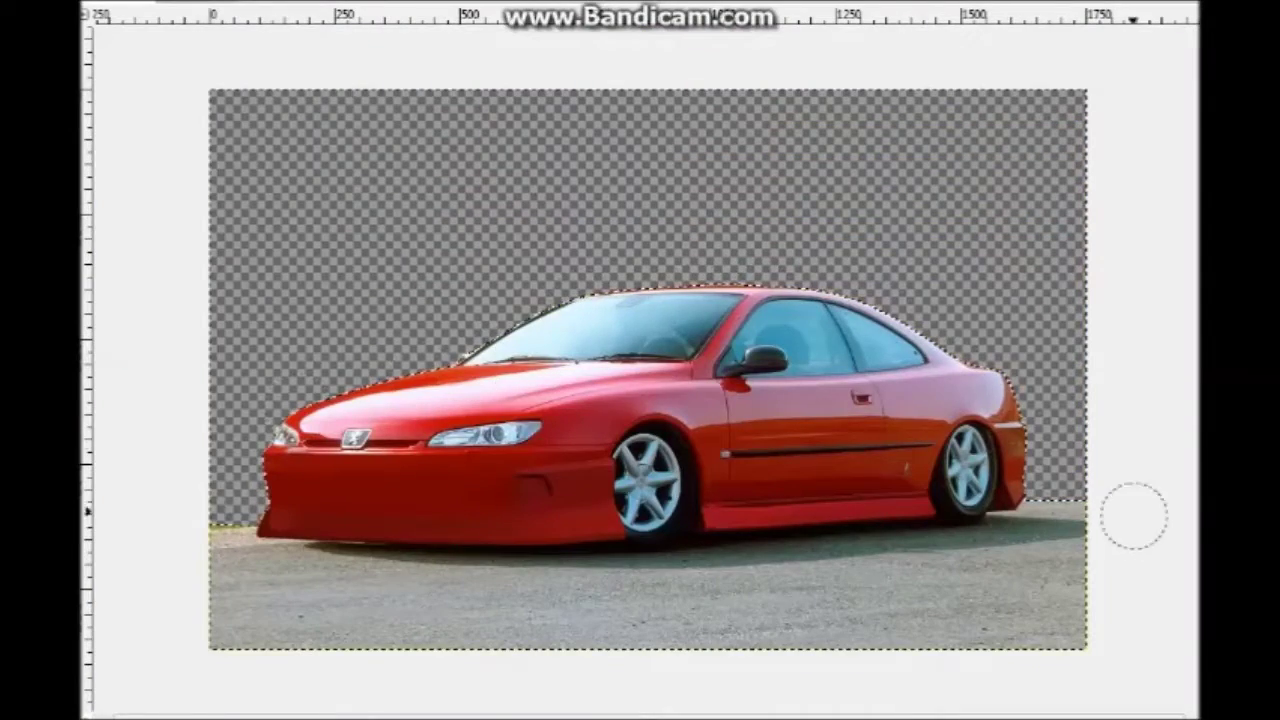
Cut away the selected side window and windshield glass, leaving it transparent
scroll(1134, 516, "up", 5)
mouse_move(400, 420)
left_mouse_down()
mouse_move(865, 340)
mouse_move(454, 332)
left_mouse_up()
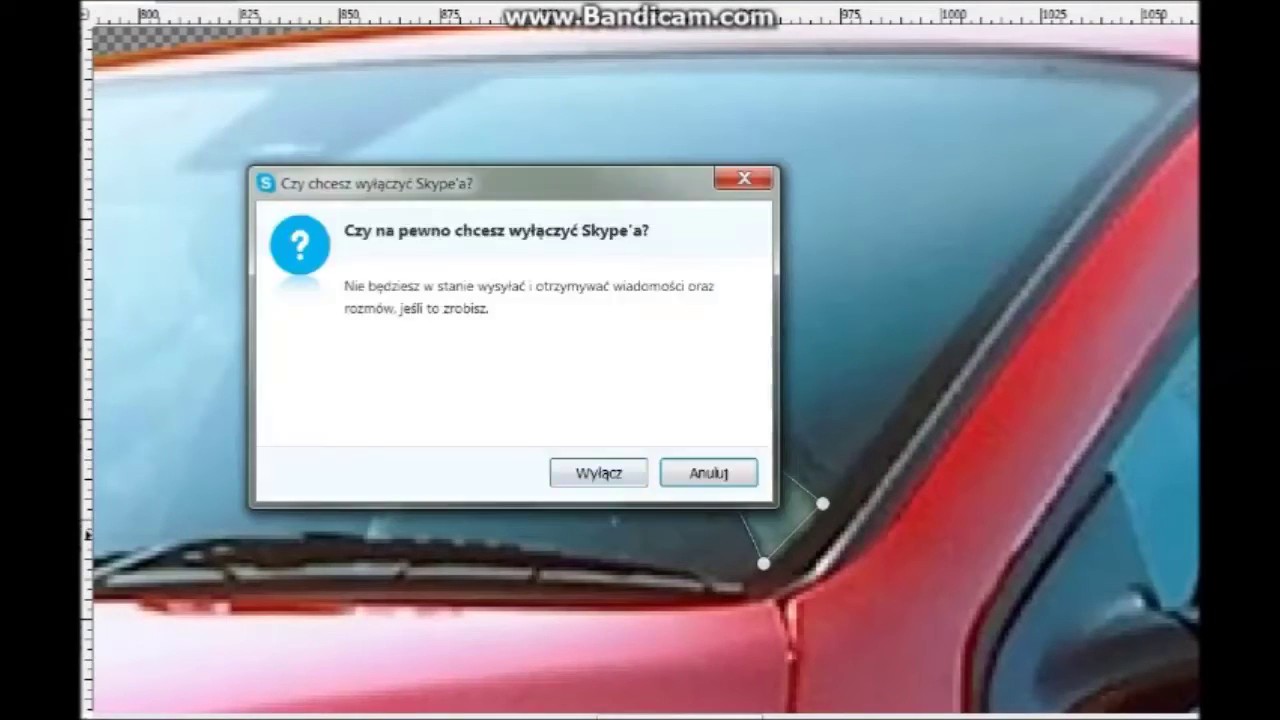
key("Delete")
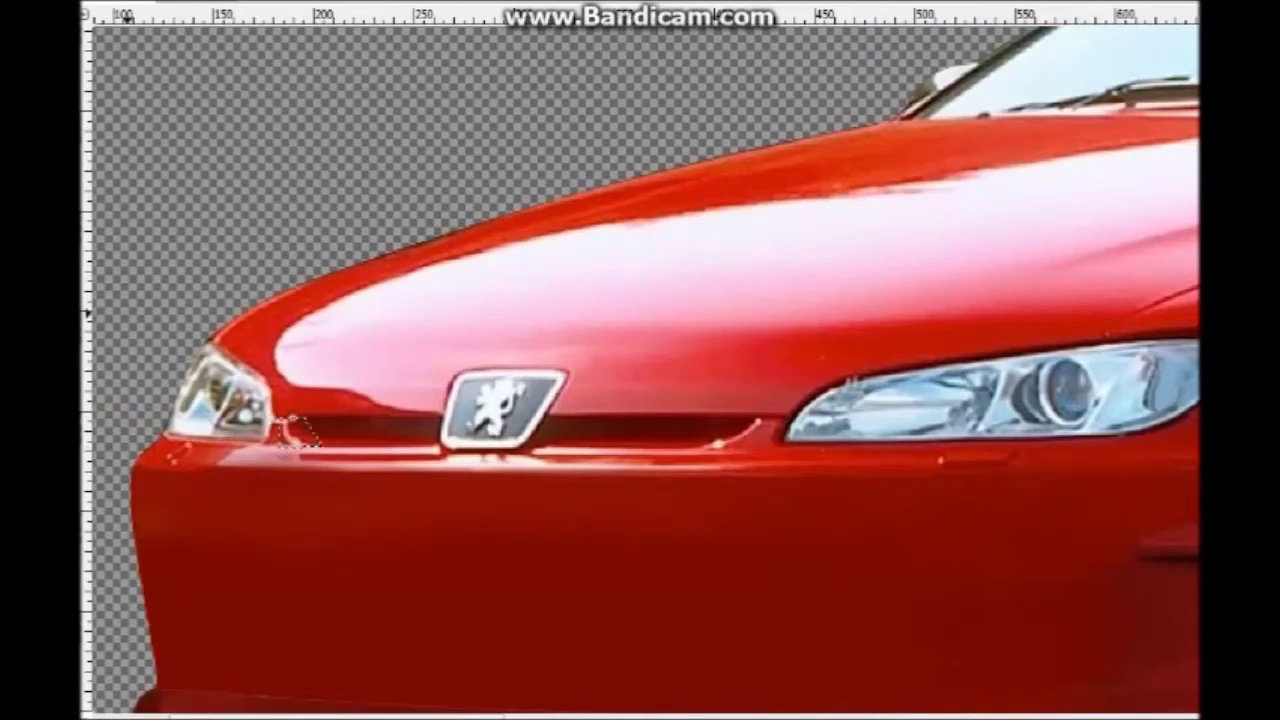
right_click(270, 262)
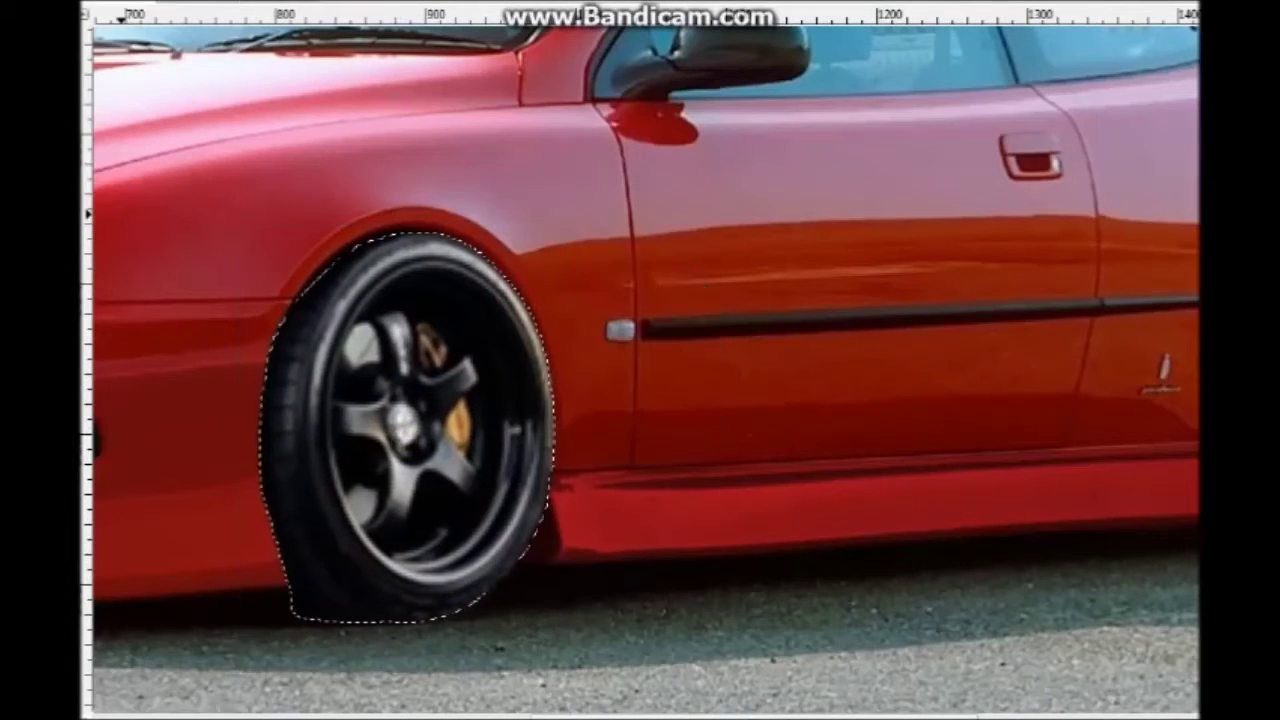
Paint red body colour over the old tyre edge and apply the scaled black rear wheel
left_click_drag(288, 330, 280, 550)
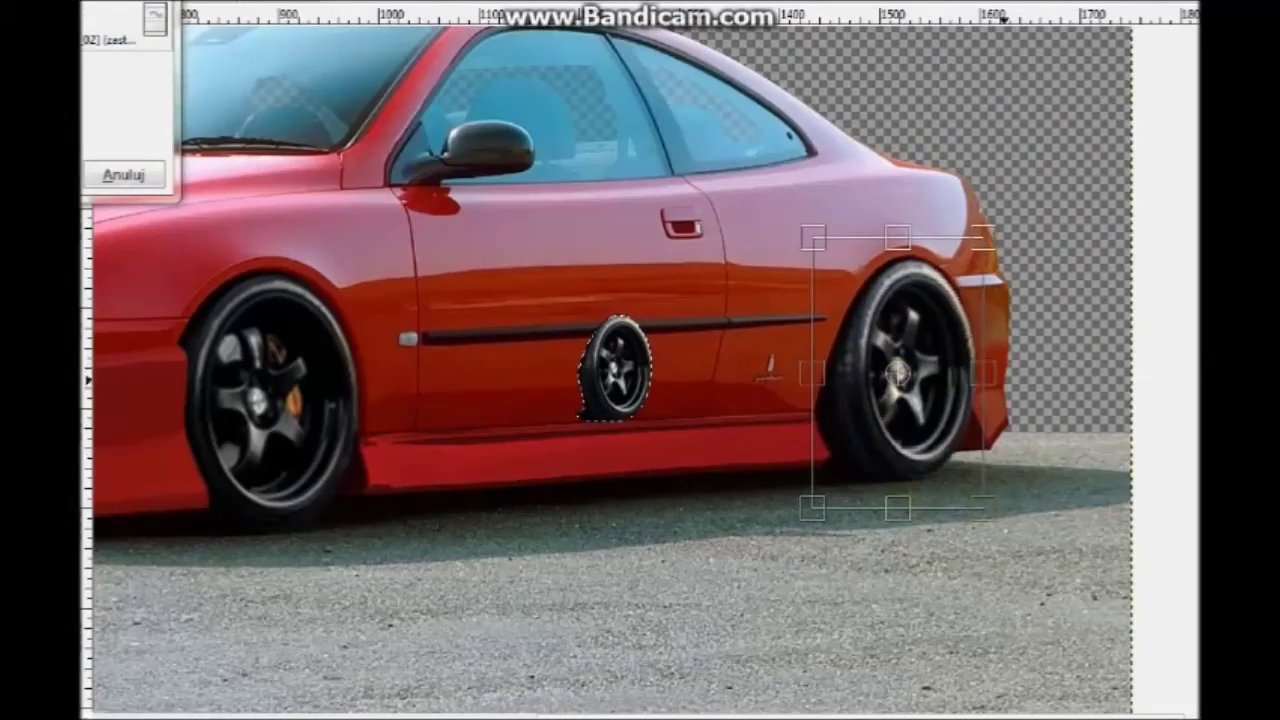
key("Return")
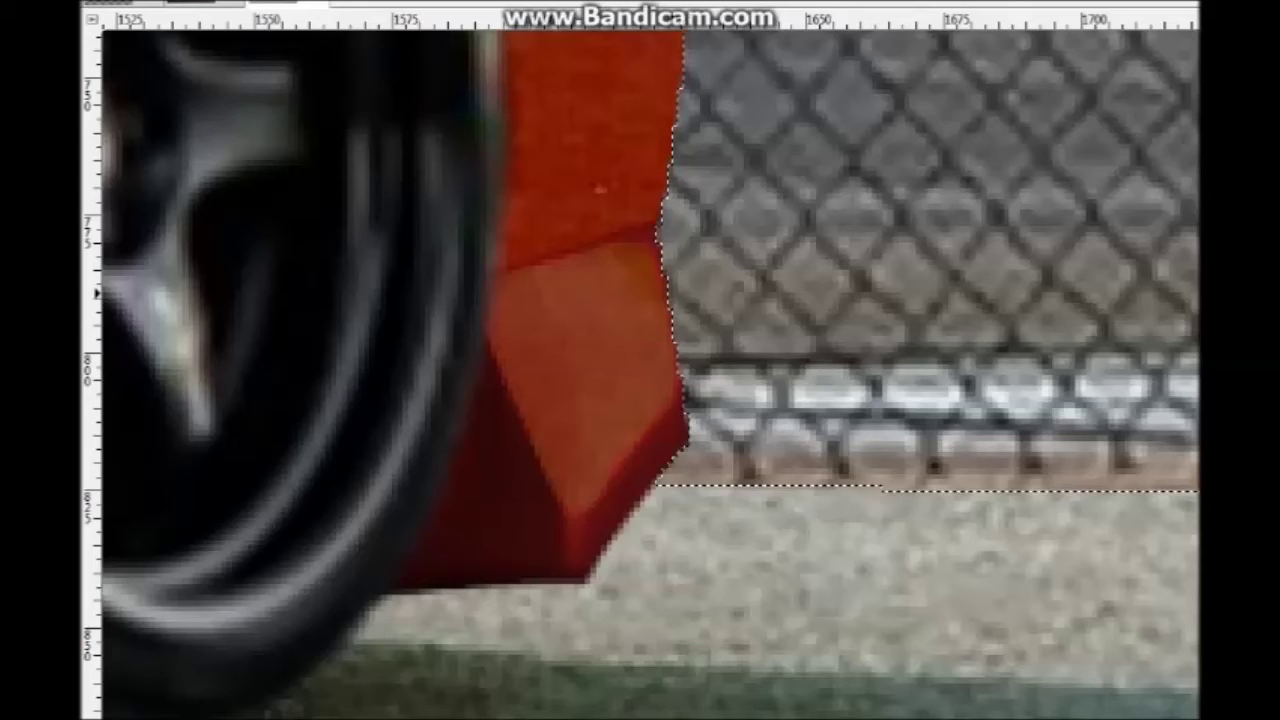
Extend the selection along the car's bottom edge and check the edges against the airport fence
left_click_drag(982, 555, 120, 210)
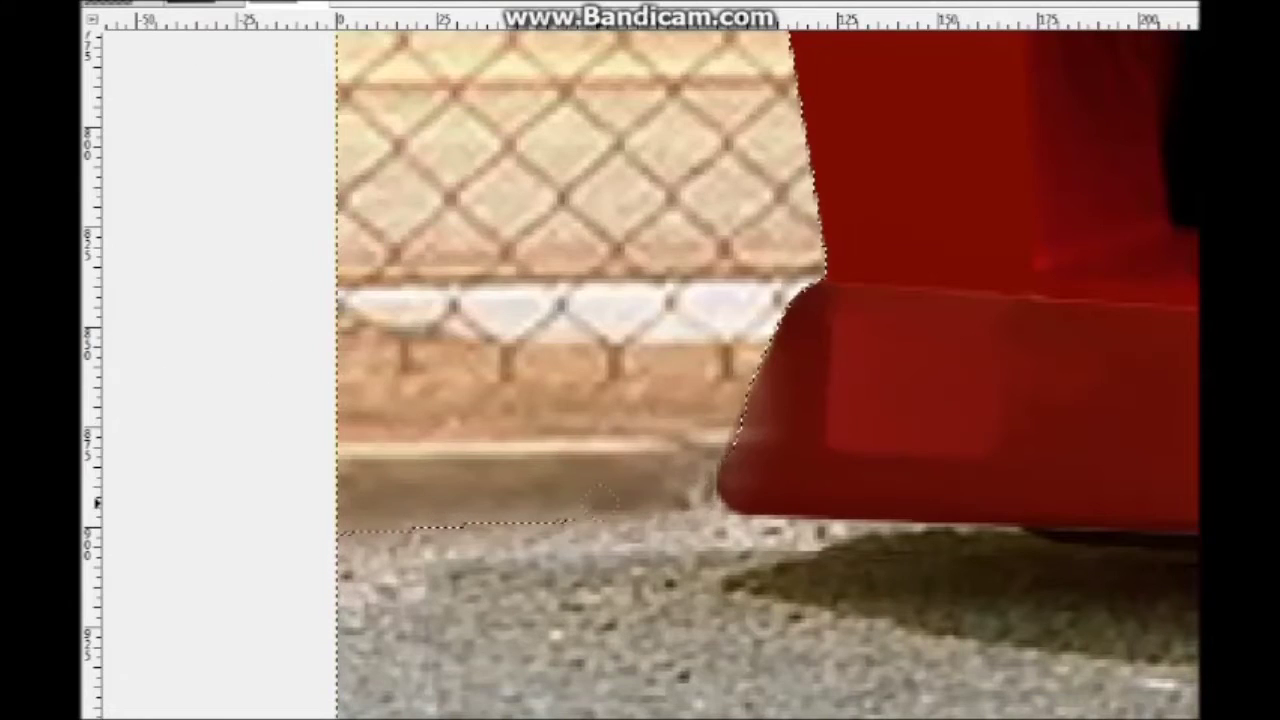
scroll(480, 405, "down", 3)
scroll(268, 430, "down", 3)
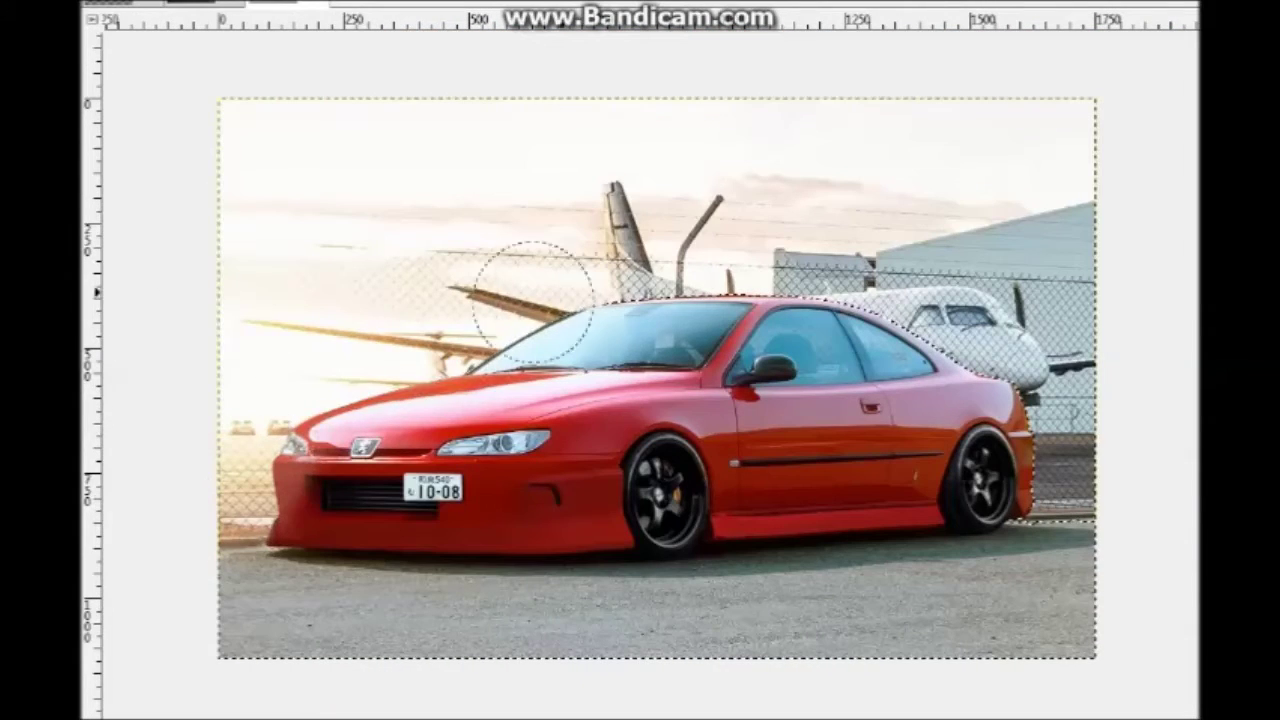
right_click(352, 226)
key("Escape")
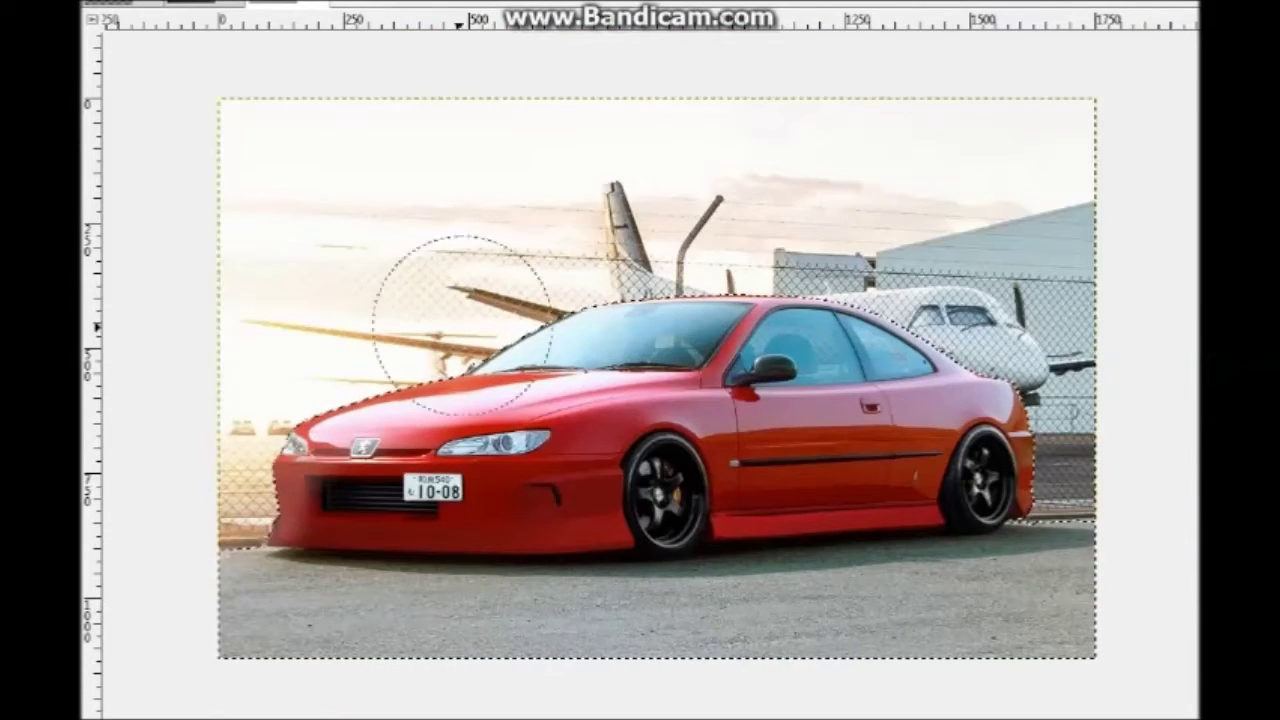
scroll(375, 475, "up", 2)
scroll(375, 475, "down", 2)
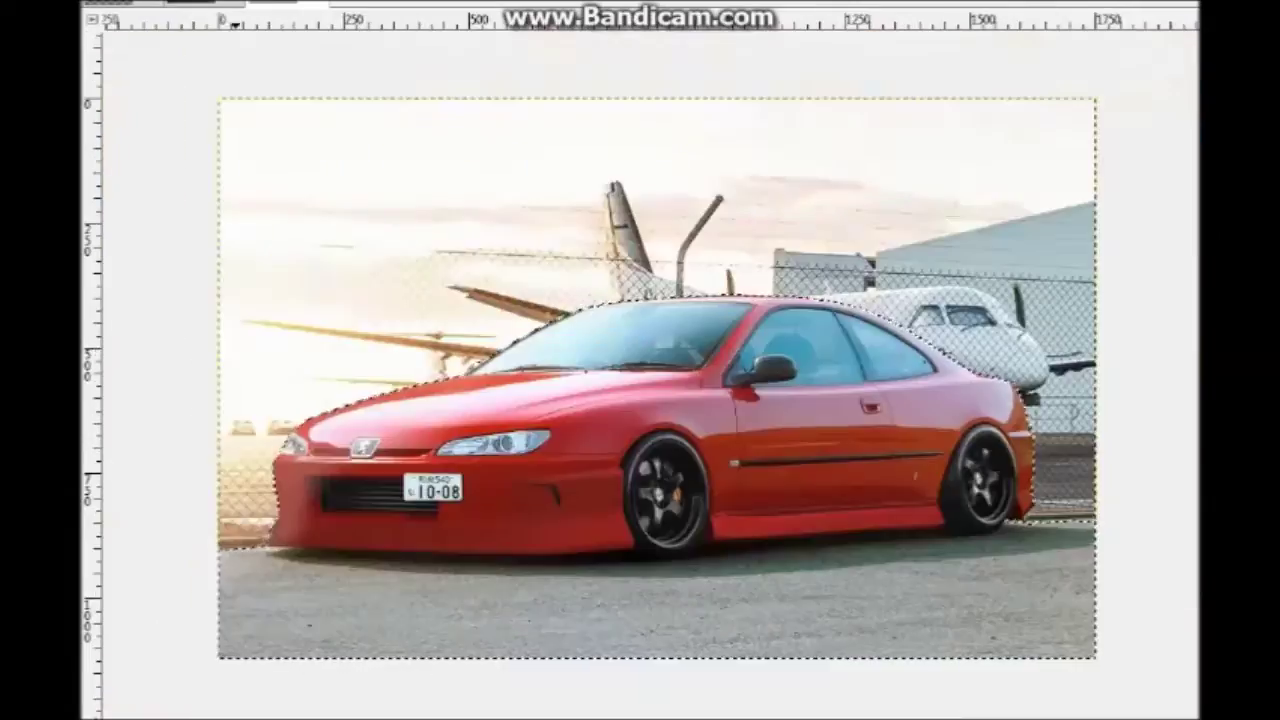
scroll(268, 378, "up", 5)
scroll(270, 380, "down", 3)
scroll(540, 270, "right", 3)
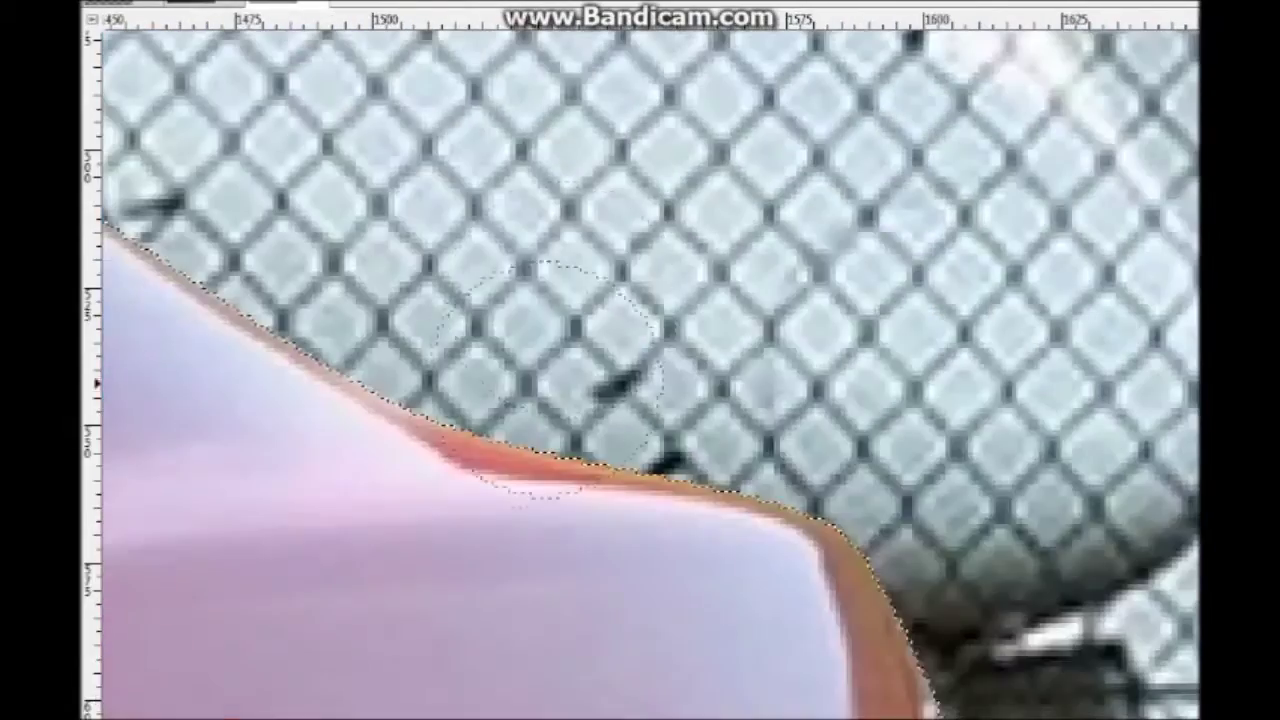
scroll(855, 197, "right", 2)
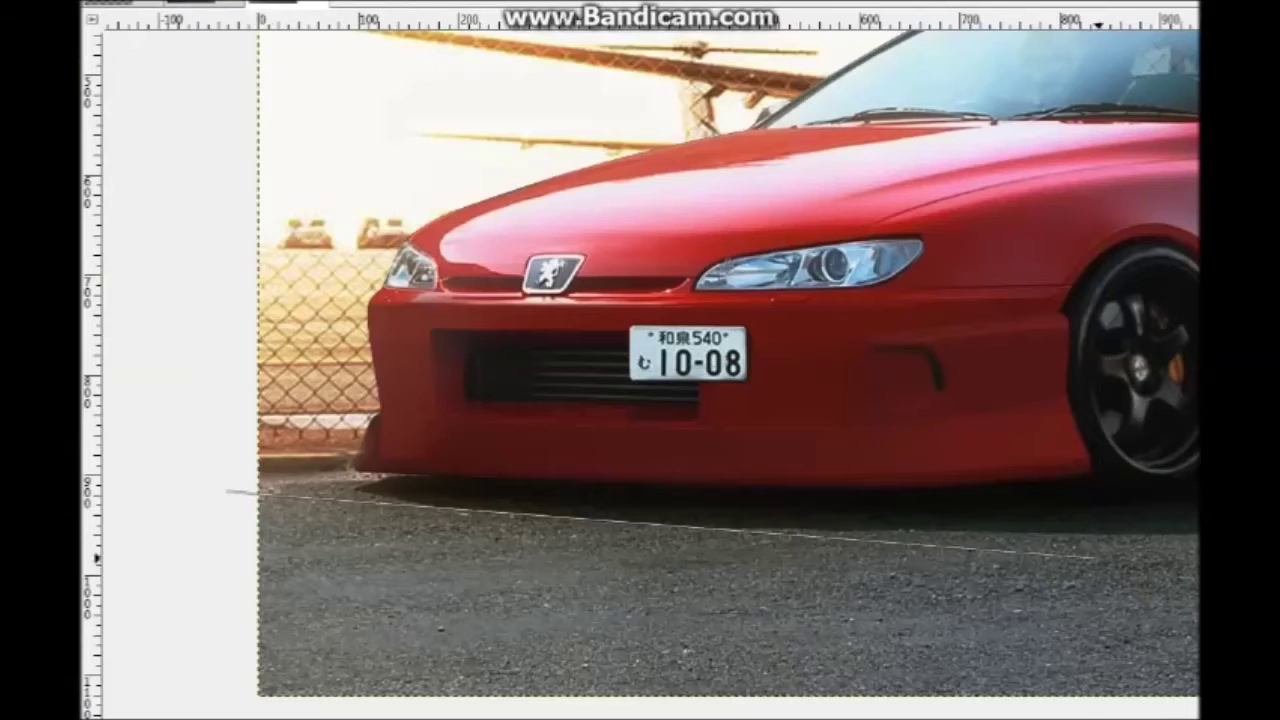
Darken the selected front bumper via the image editing commands, then clear the selection
right_click(340, 272)
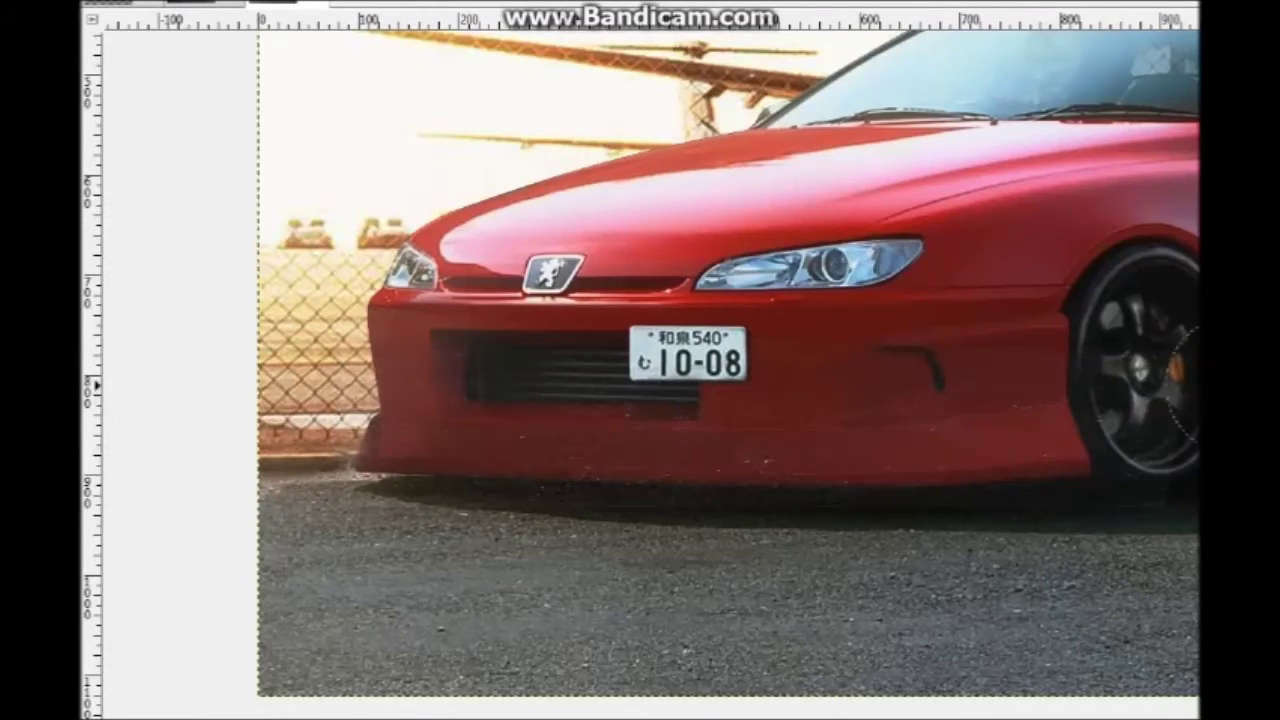
key("ctrl+d")
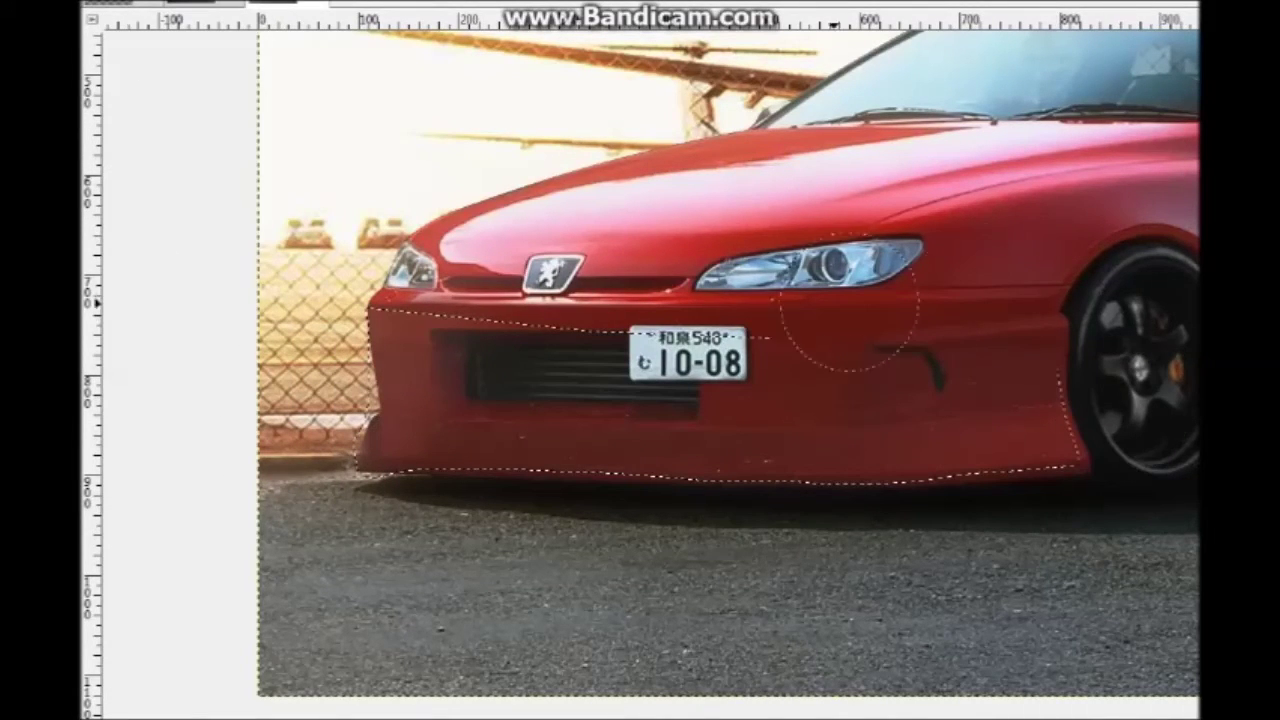